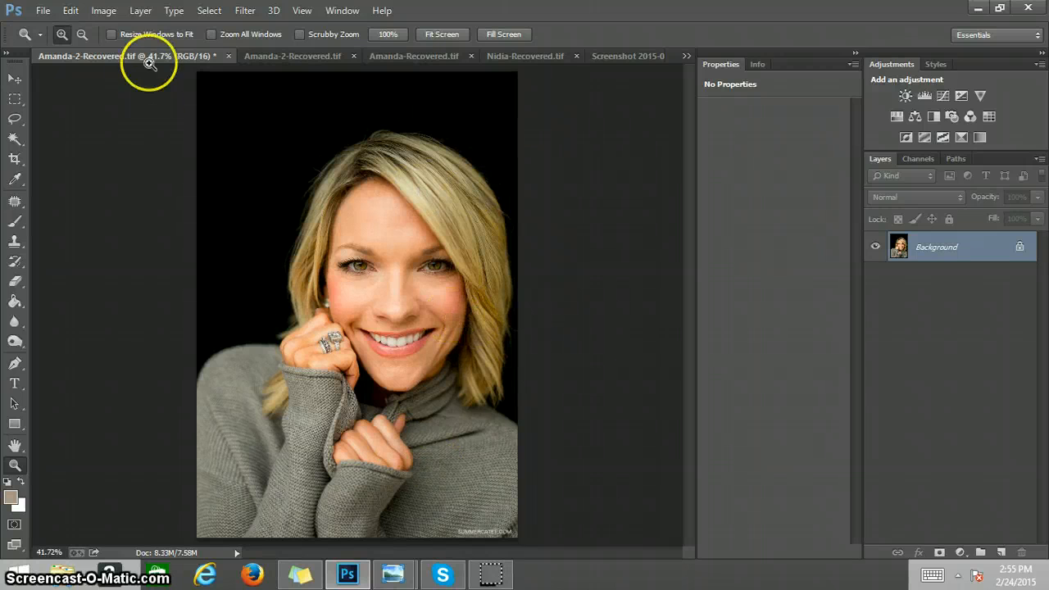
# Duplicate the Background layer within the same document, keeping the suggested layer name.
pyautogui.click(141, 11)
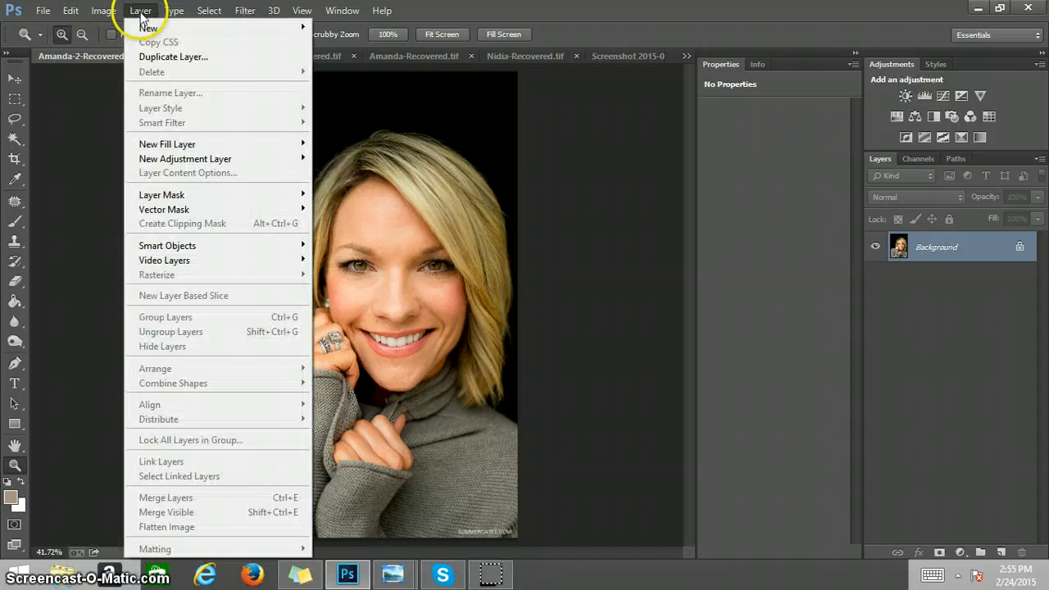
pyautogui.click(164, 57)
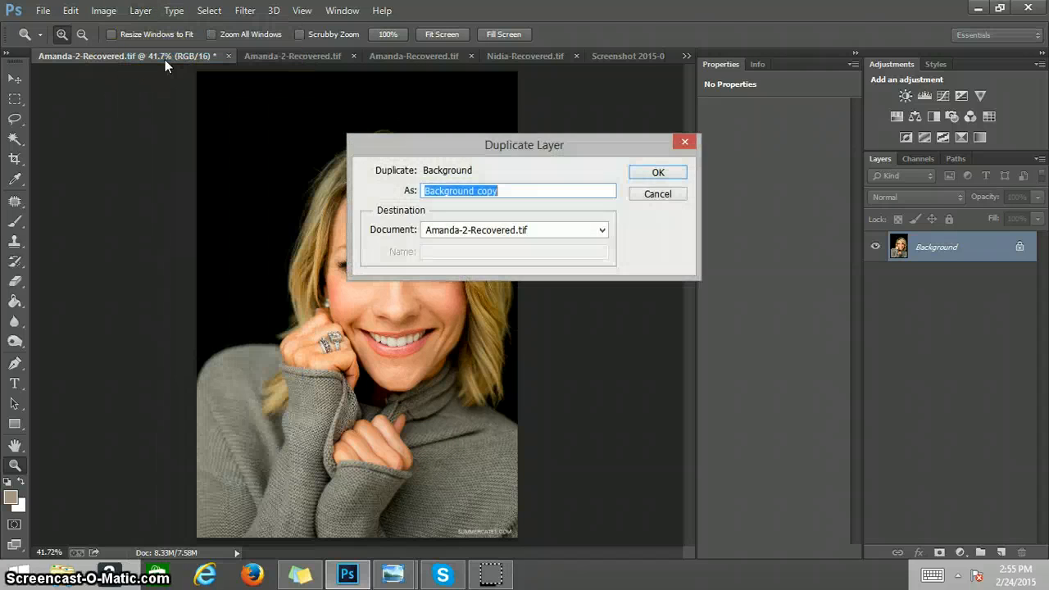
pyautogui.press('Return')
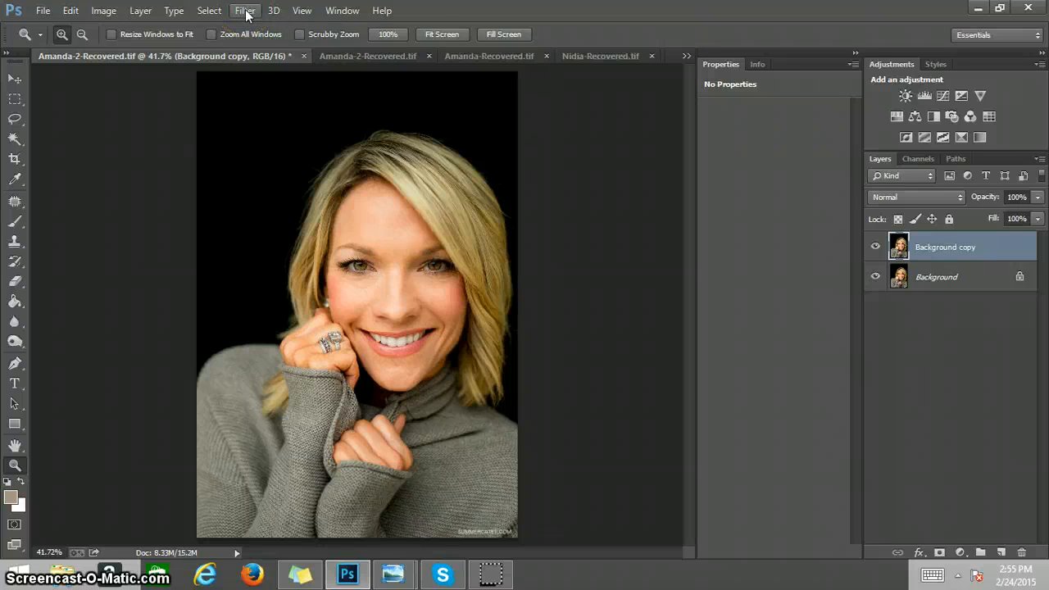
# Open the Imagenomic Portraiture filter on the duplicated layer.
pyautogui.click(246, 11)
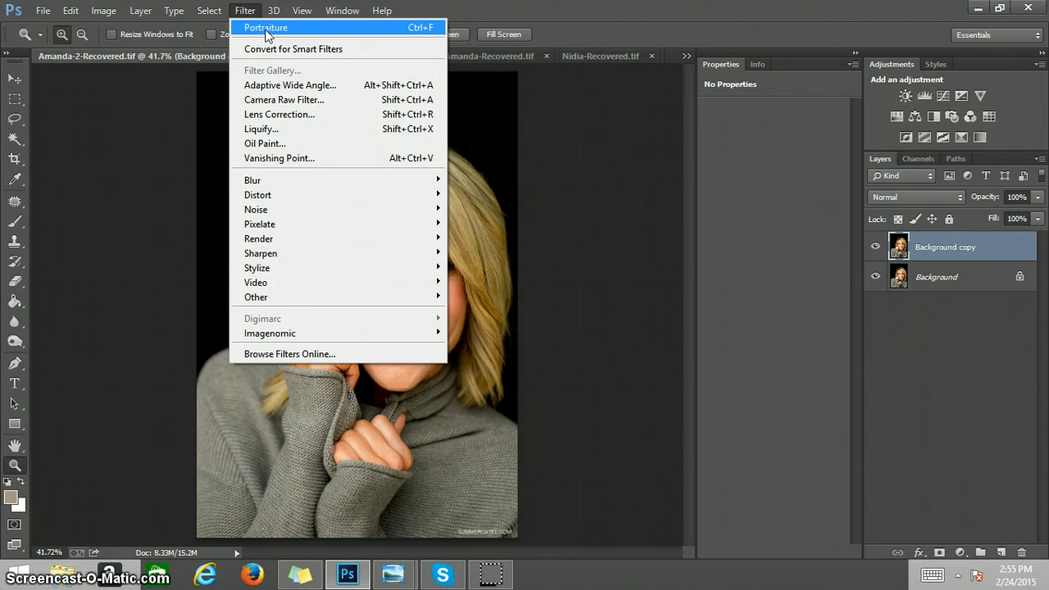
pyautogui.moveTo(279, 300)
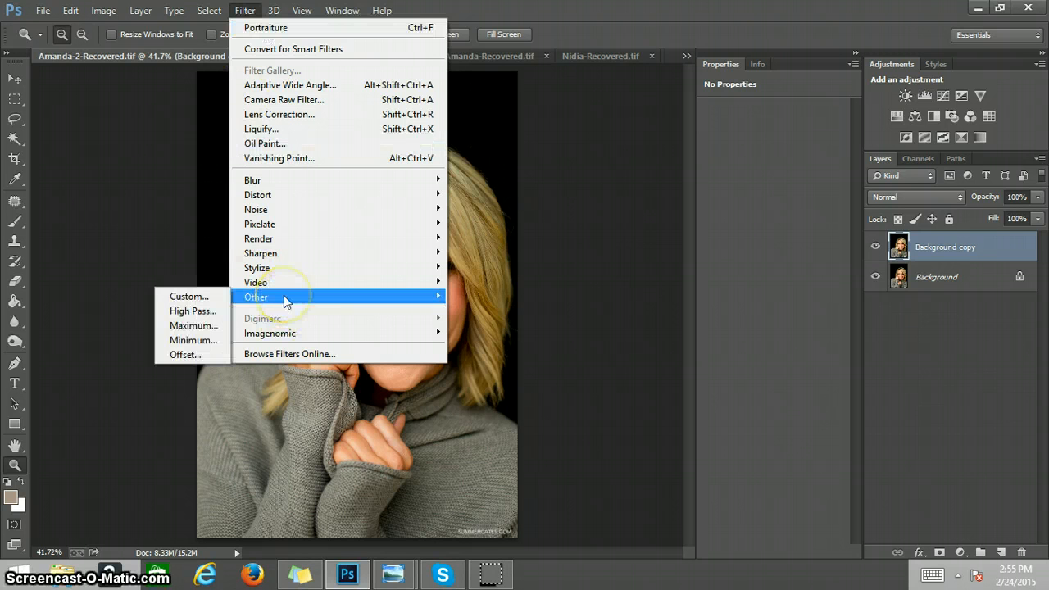
pyautogui.click(297, 334)
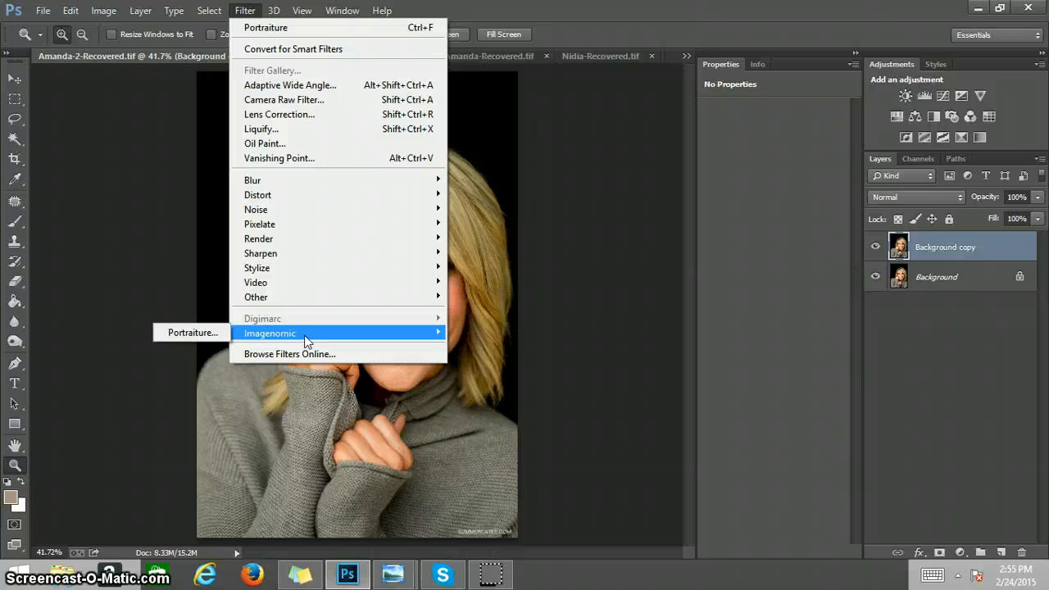
pyautogui.click(182, 333)
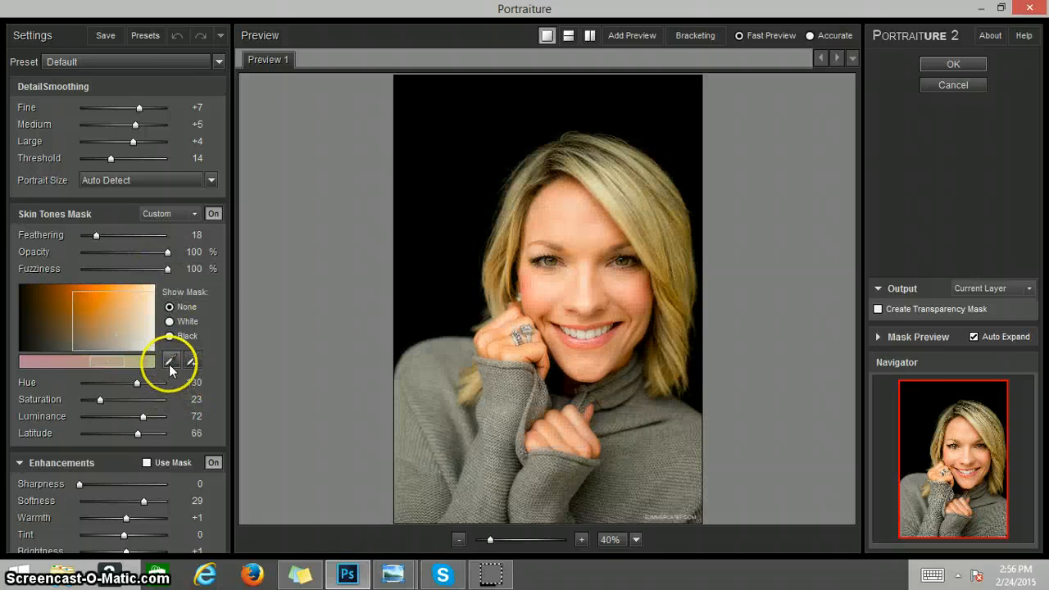
# Sample the skin tone on the woman's forehead to define Portraiture's skin tones mask.
pyautogui.click(171, 363)
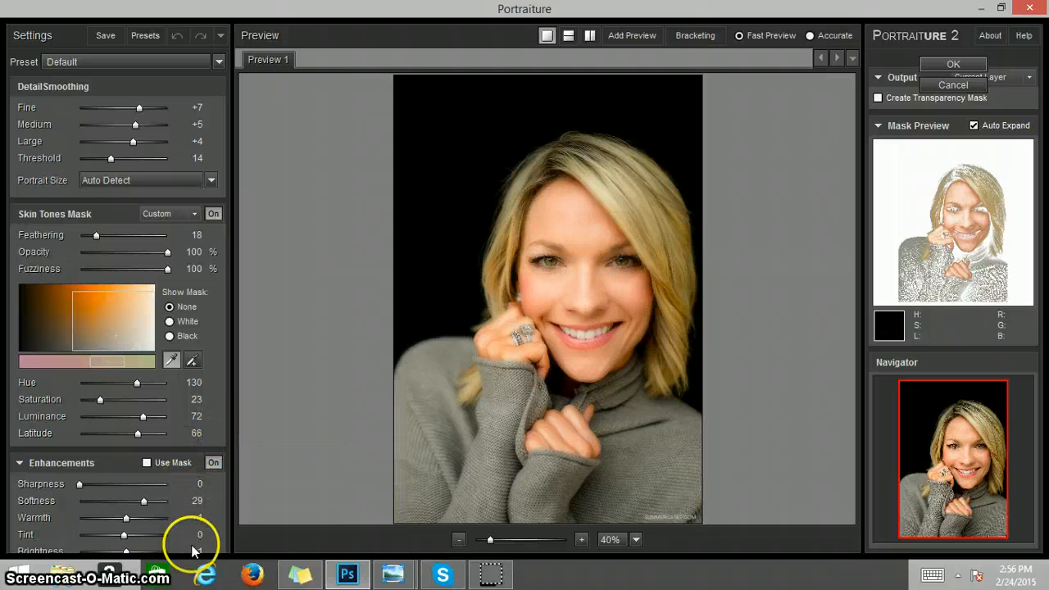
pyautogui.click(203, 502)
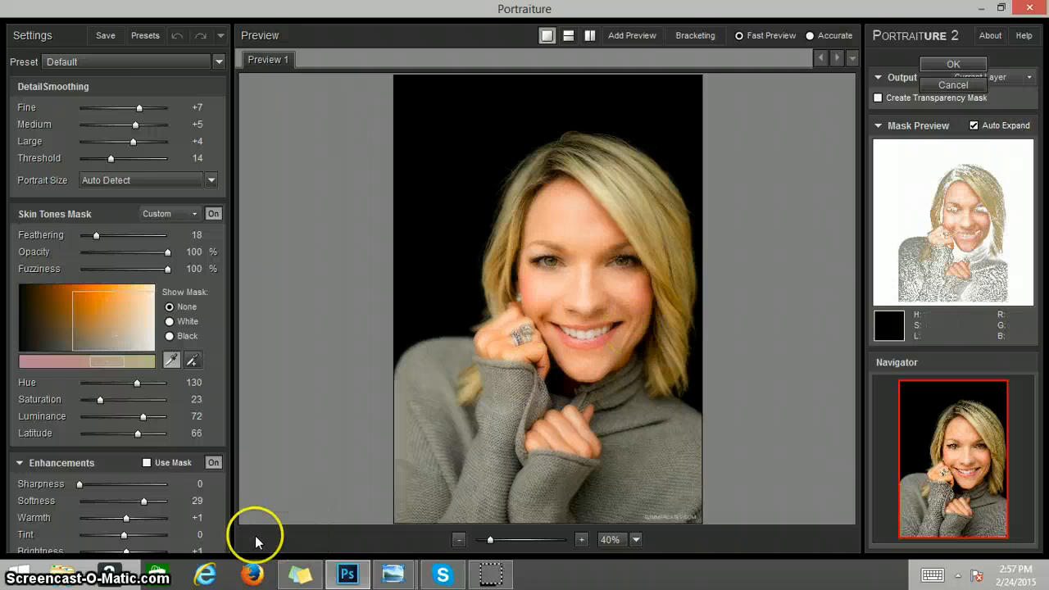
pyautogui.click(201, 518)
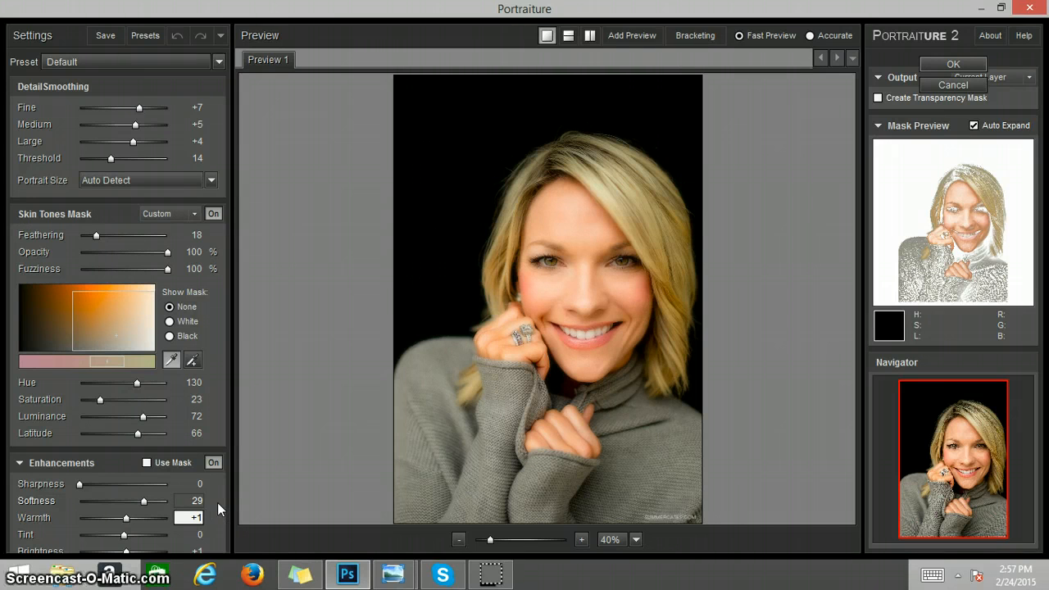
pyautogui.click(196, 554)
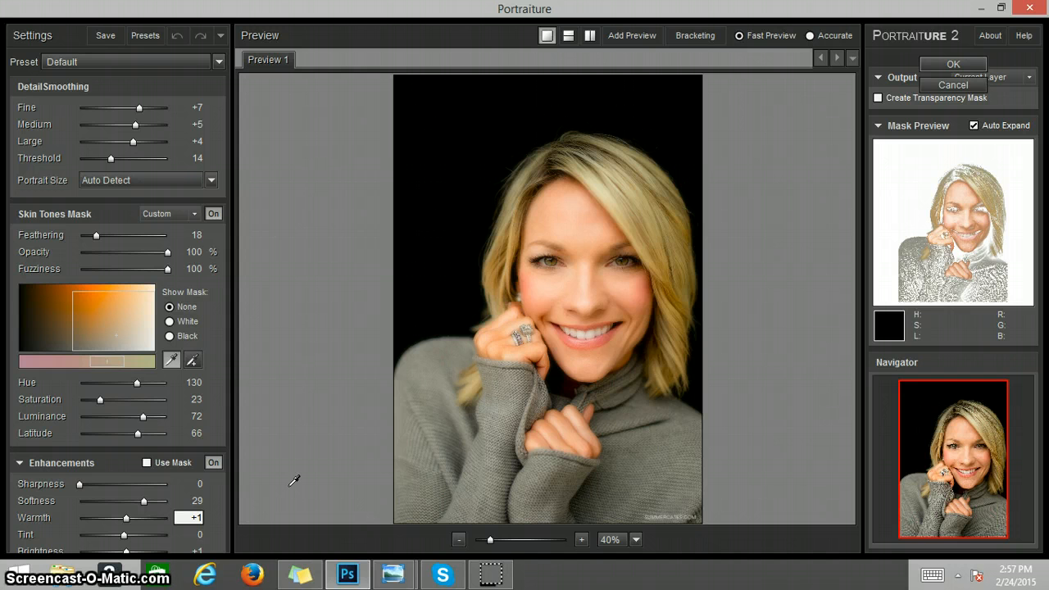
pyautogui.click(530, 270)
pyautogui.click(570, 307)
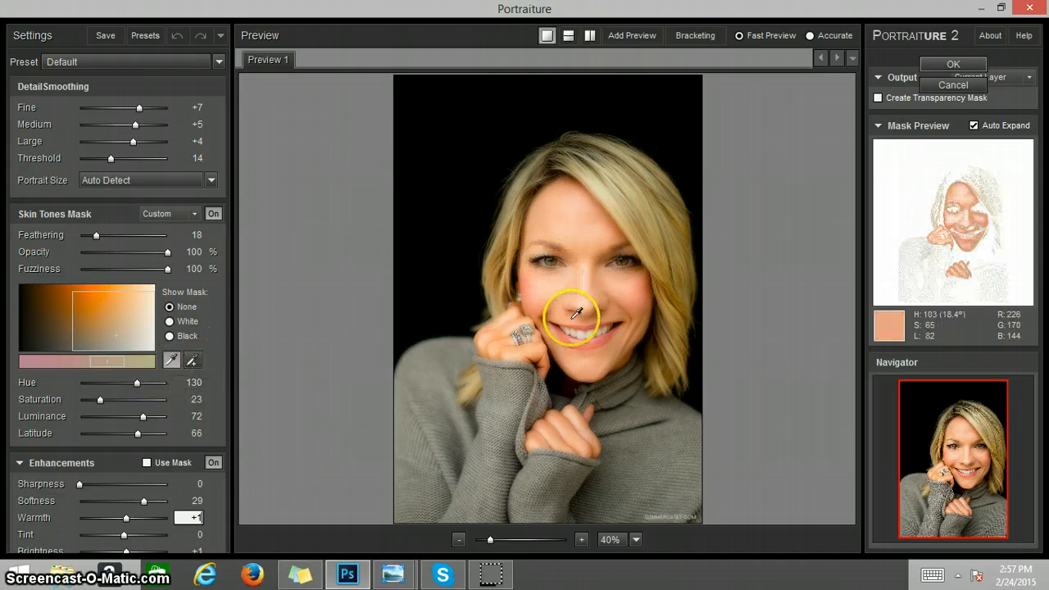
pyautogui.click(564, 205)
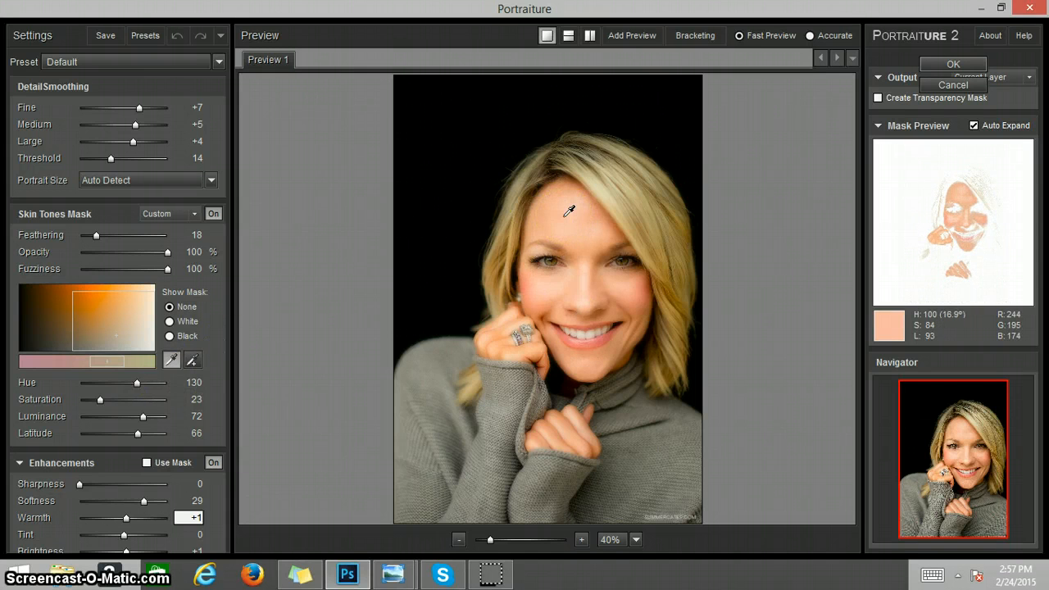
pyautogui.click(569, 211)
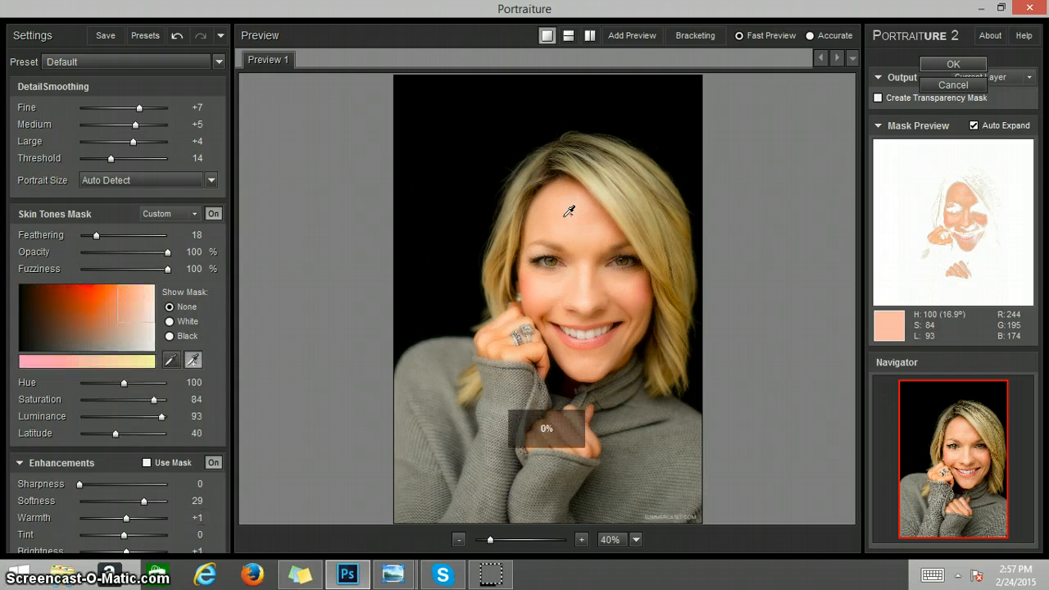
# Extend the skin tones mask by sampling the darker skin tone beside the nose.
pyautogui.click(824, 252)
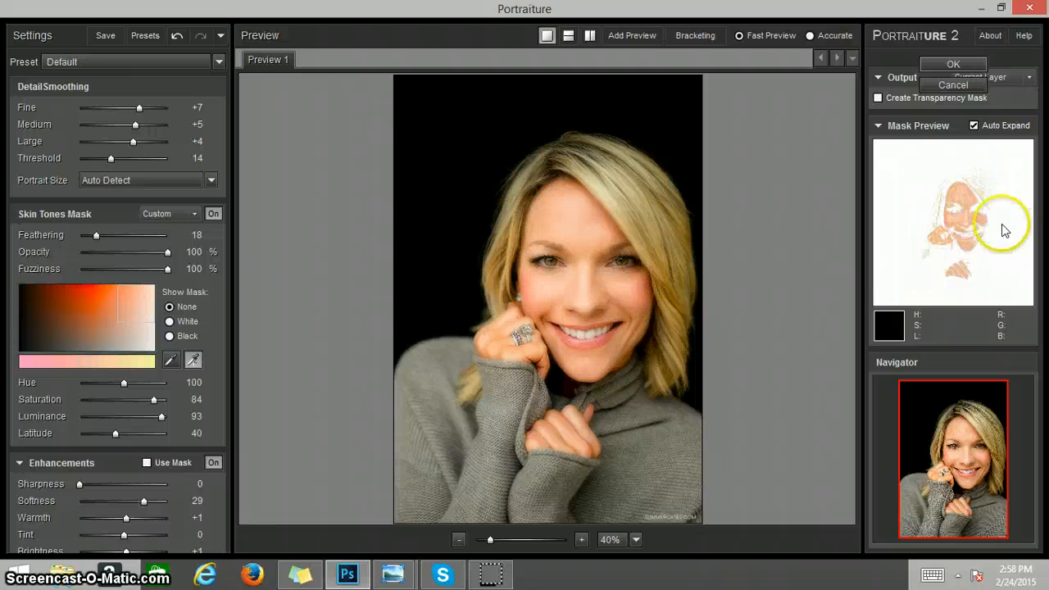
pyautogui.click(597, 287)
pyautogui.click(604, 307)
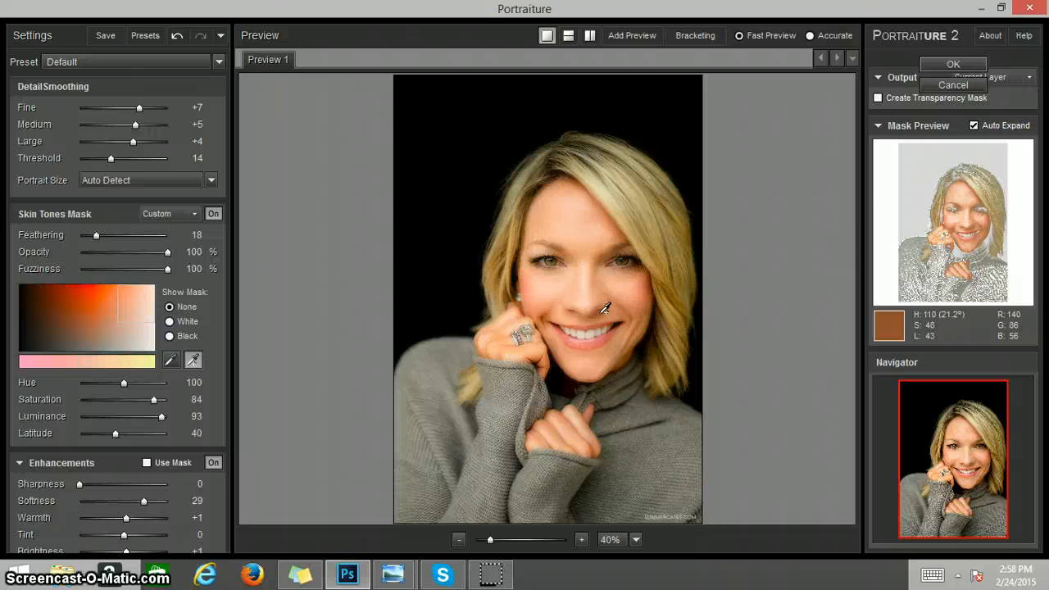
pyautogui.click(602, 312)
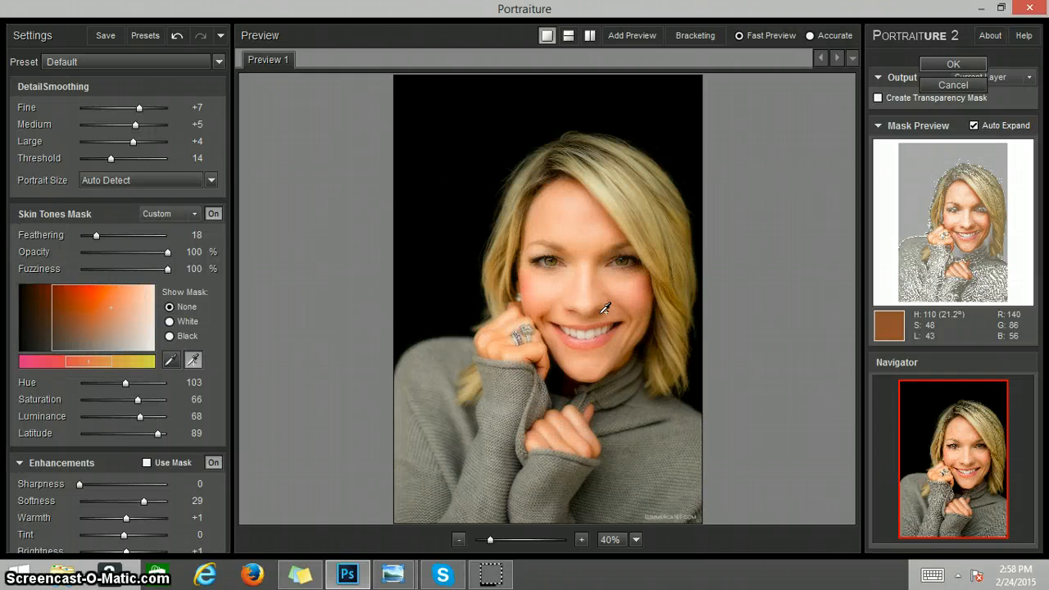
# Check the mask preview against the hands, hair and sweater, and apply the Portraiture smoothing to the current layer.
pyautogui.click(620, 82)
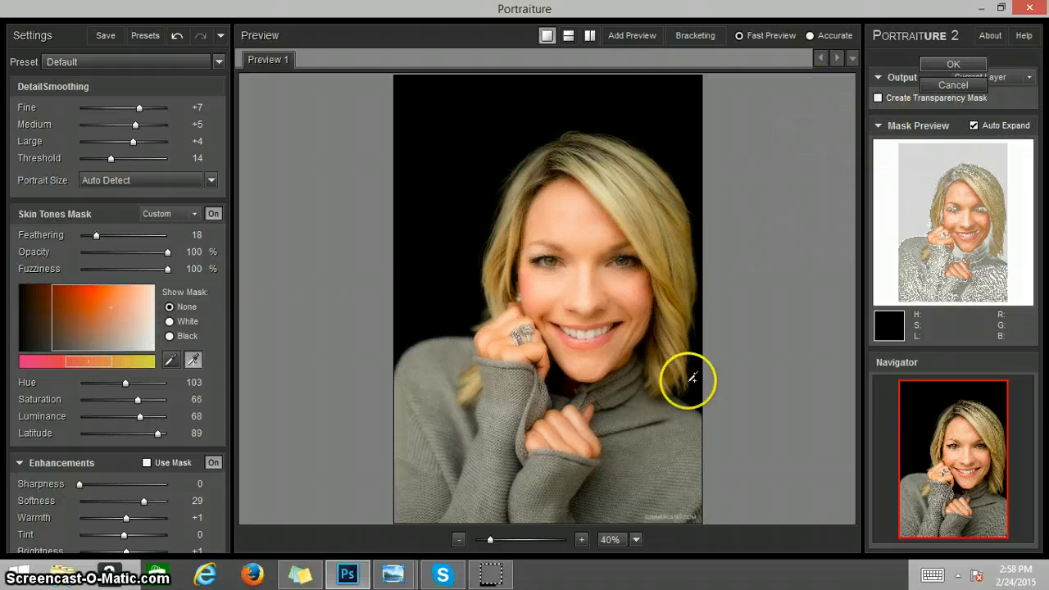
pyautogui.click(568, 486)
pyautogui.click(555, 417)
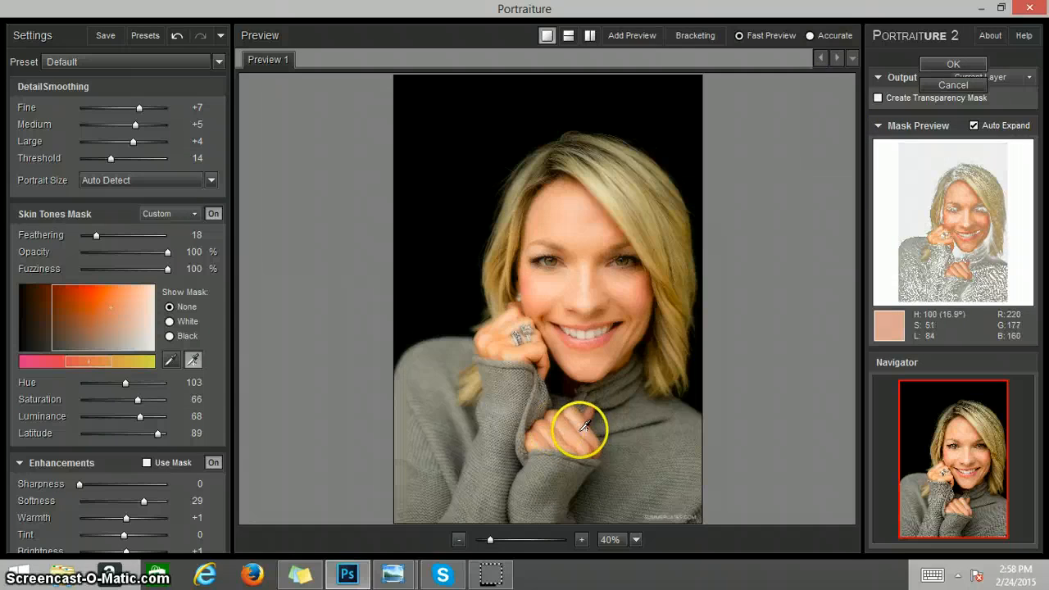
pyautogui.click(487, 169)
pyautogui.click(590, 427)
pyautogui.click(679, 262)
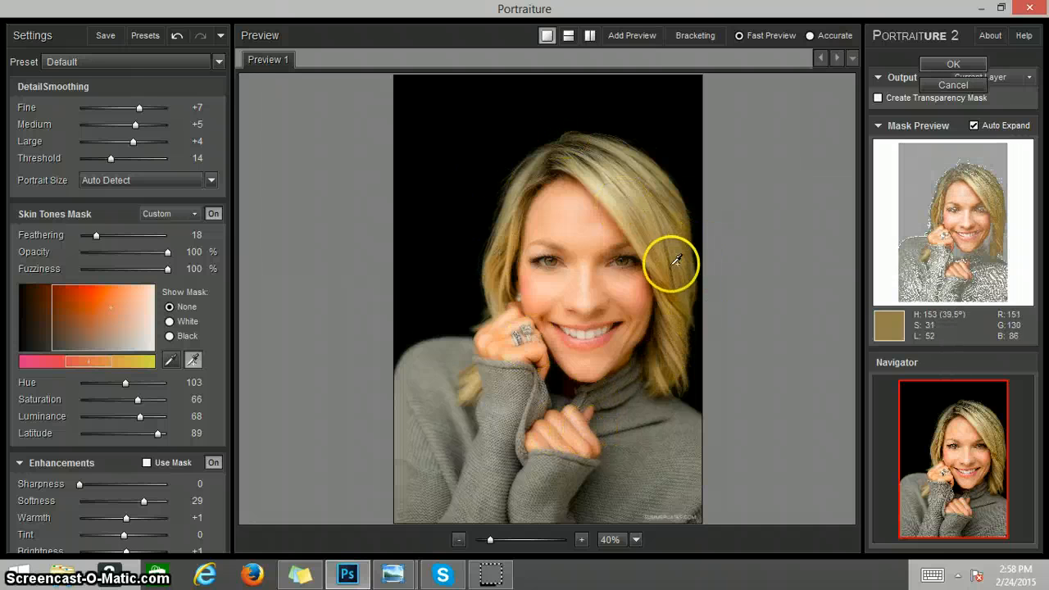
pyautogui.click(460, 365)
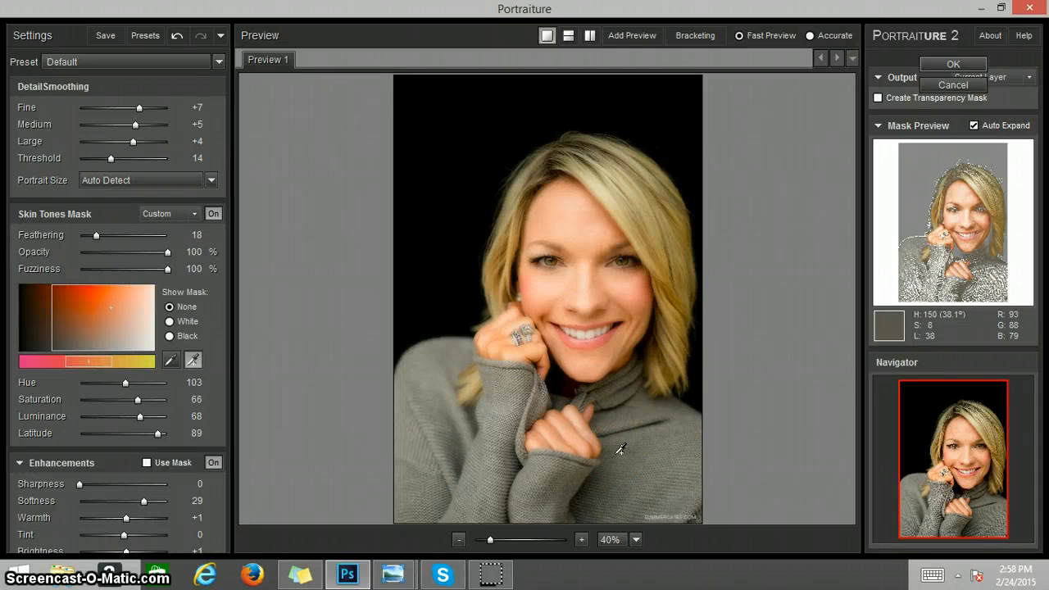
pyautogui.click(746, 326)
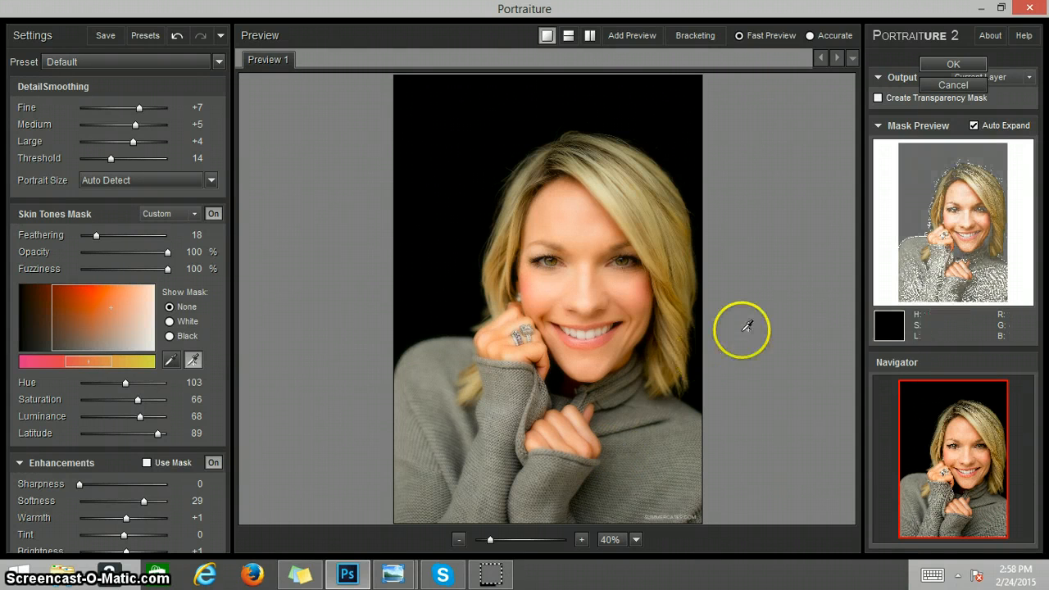
pyautogui.click(952, 64)
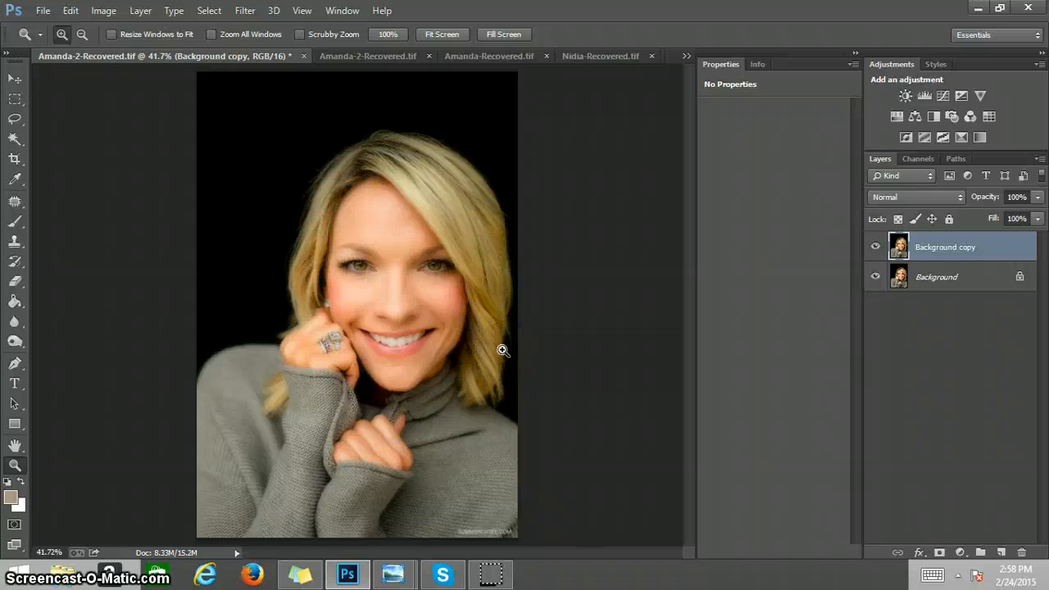
# Add a layer mask to the smoothed layer and invert it to black to hide the smoothing.
pyautogui.click(939, 552)
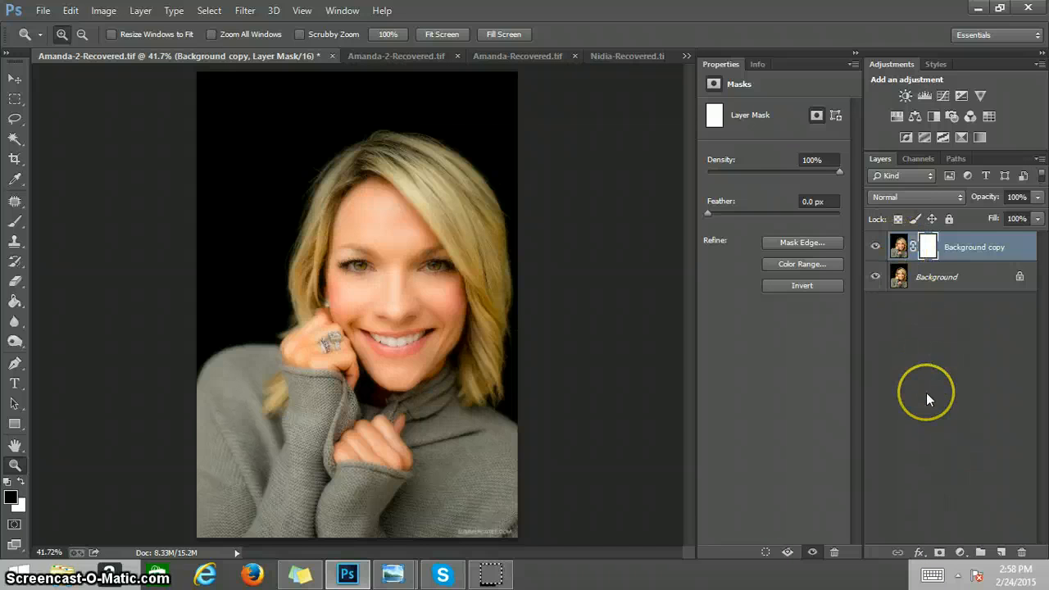
pyautogui.hotkey('ctrl', 'i')
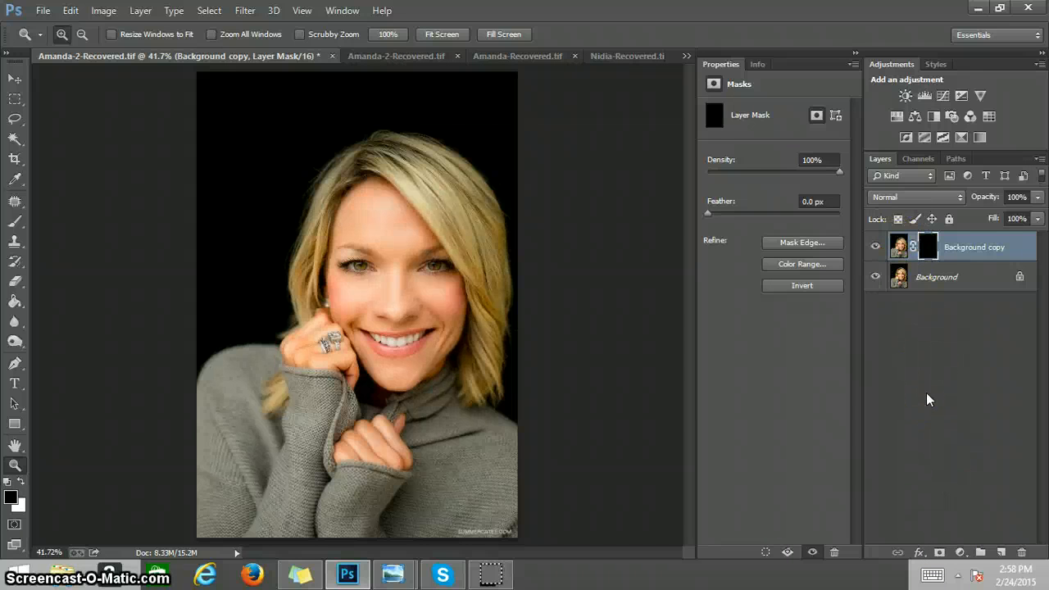
# Paint white on the layer mask over the forehead with a size 125 brush at 30% opacity to reveal the smoothed skin.
pyautogui.click(394, 278)
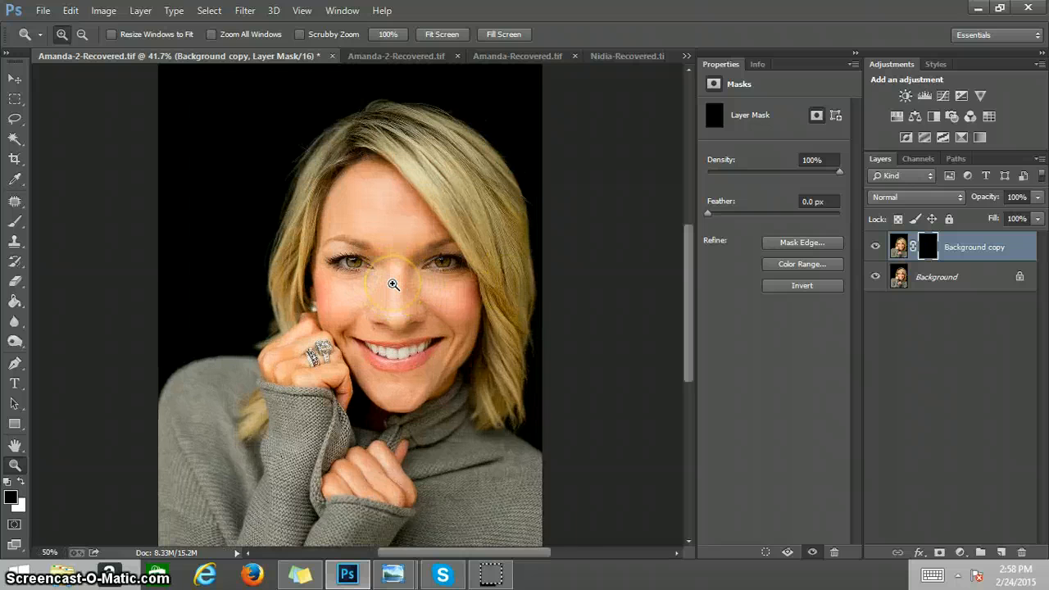
pyautogui.click(393, 284)
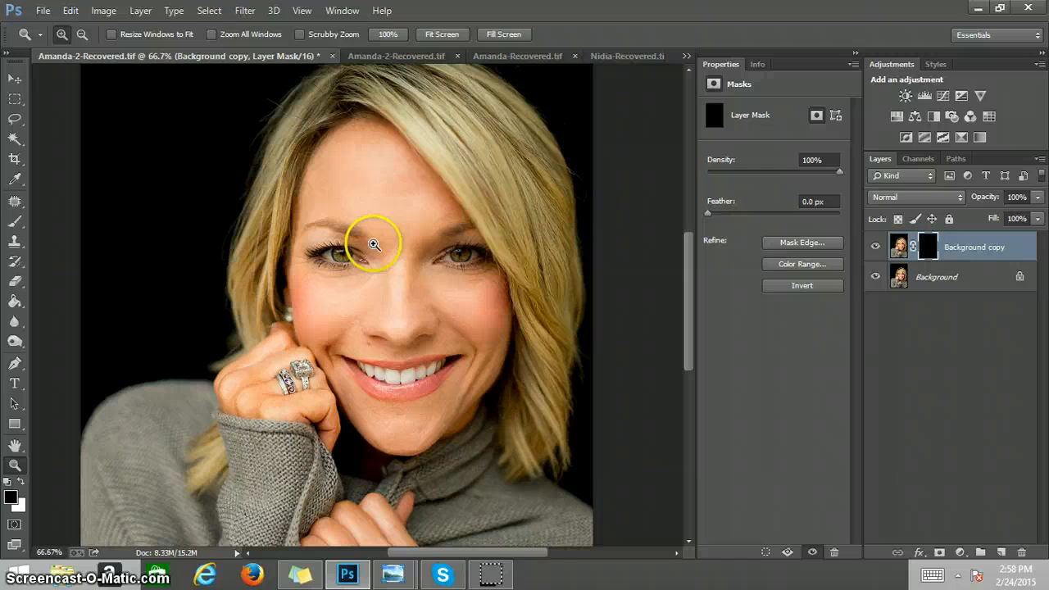
pyautogui.press('b')
pyautogui.press('[')
pyautogui.press('[')
pyautogui.press('[')
pyautogui.press('[')
pyautogui.press('[')
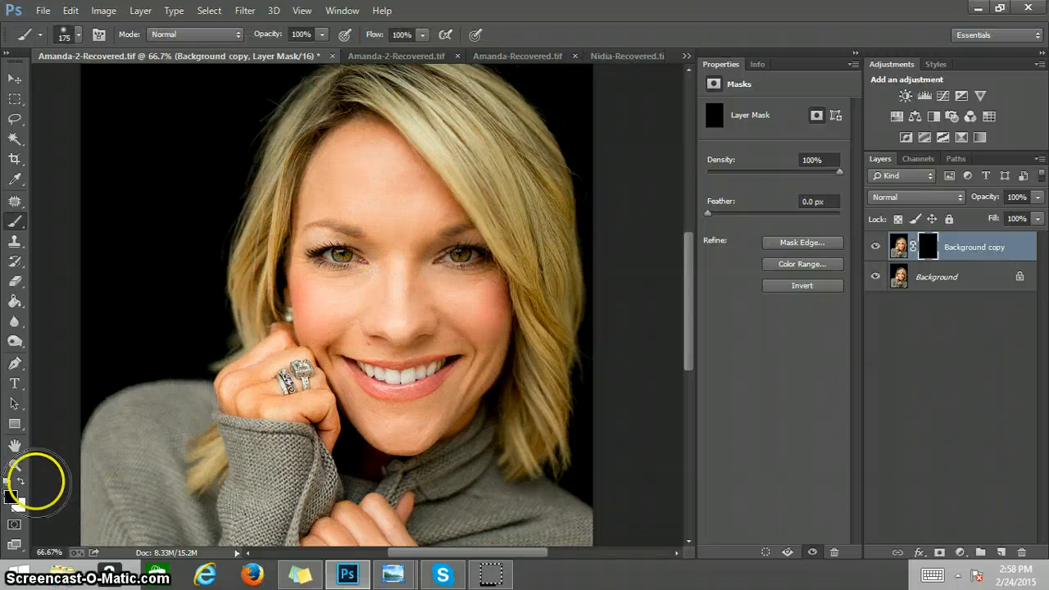
pyautogui.click(22, 483)
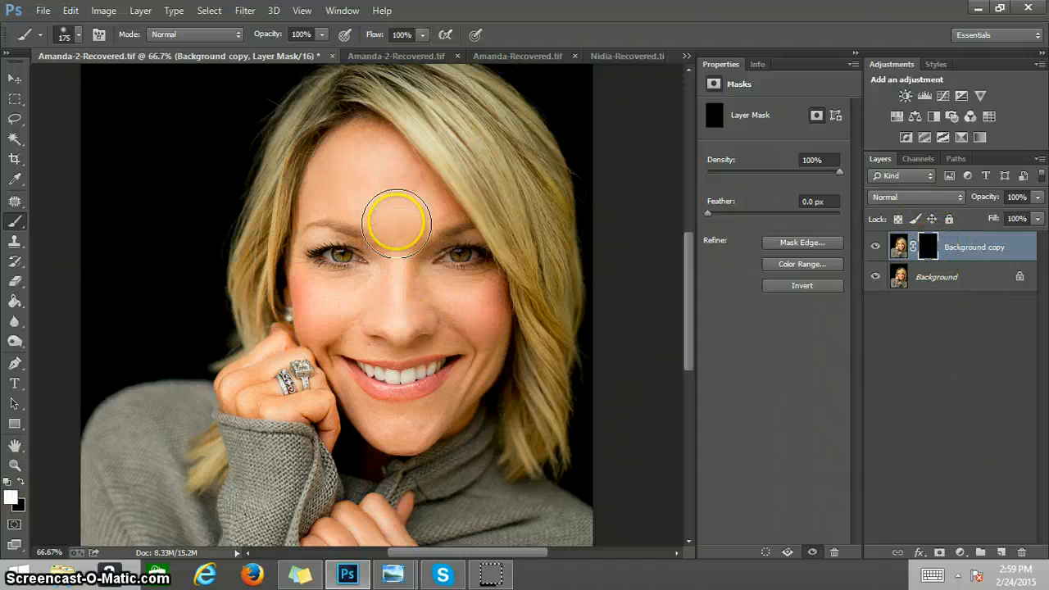
pyautogui.press('[')
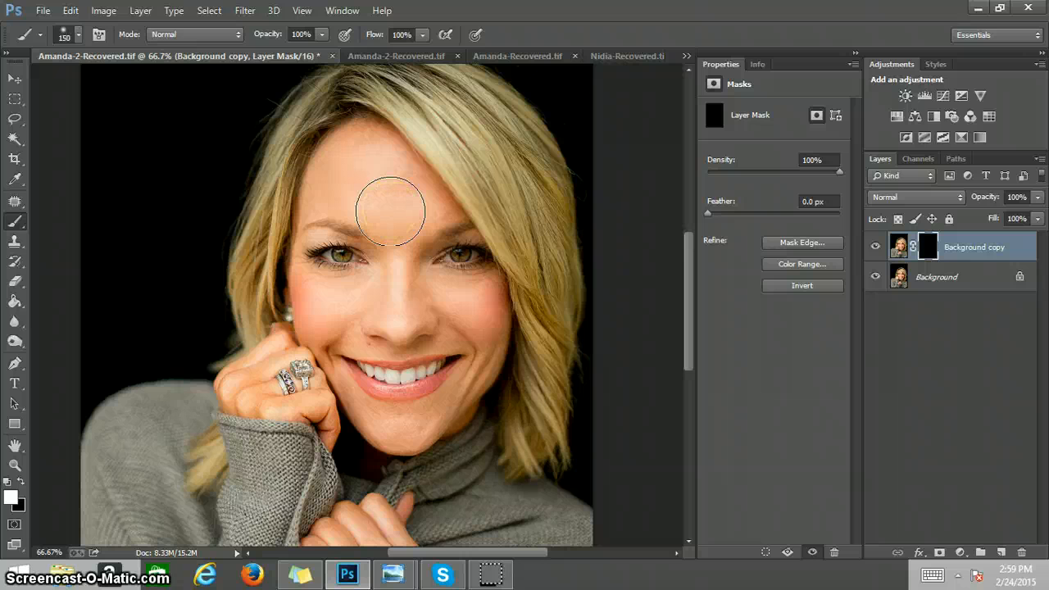
pyautogui.press('[')
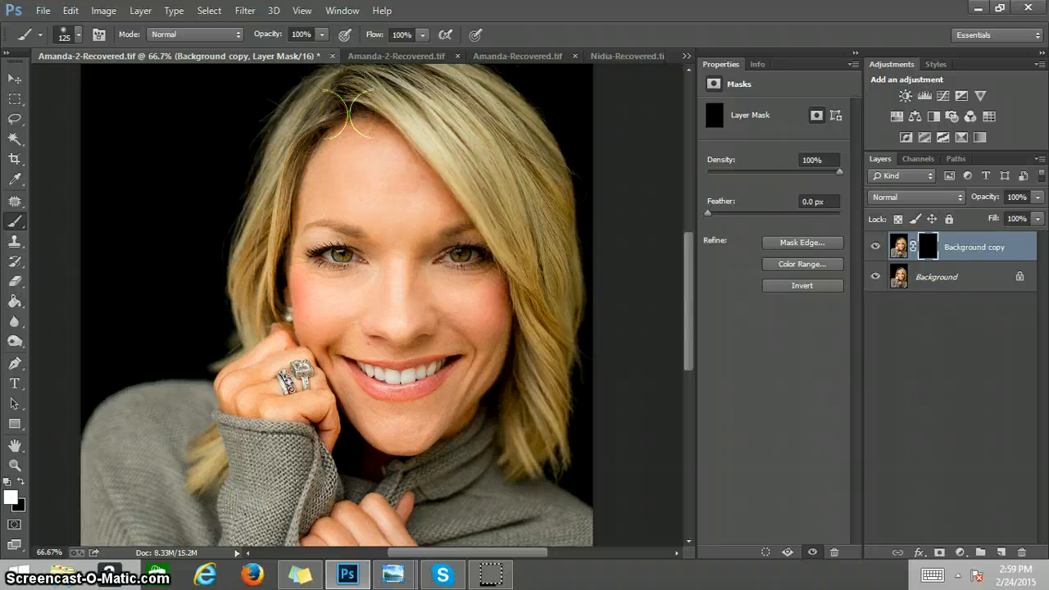
pyautogui.moveTo(344, 211)
pyautogui.mouseDown()
pyautogui.moveTo(382, 222)
pyautogui.moveTo(398, 202)
pyautogui.moveTo(380, 203)
pyautogui.mouseUp()
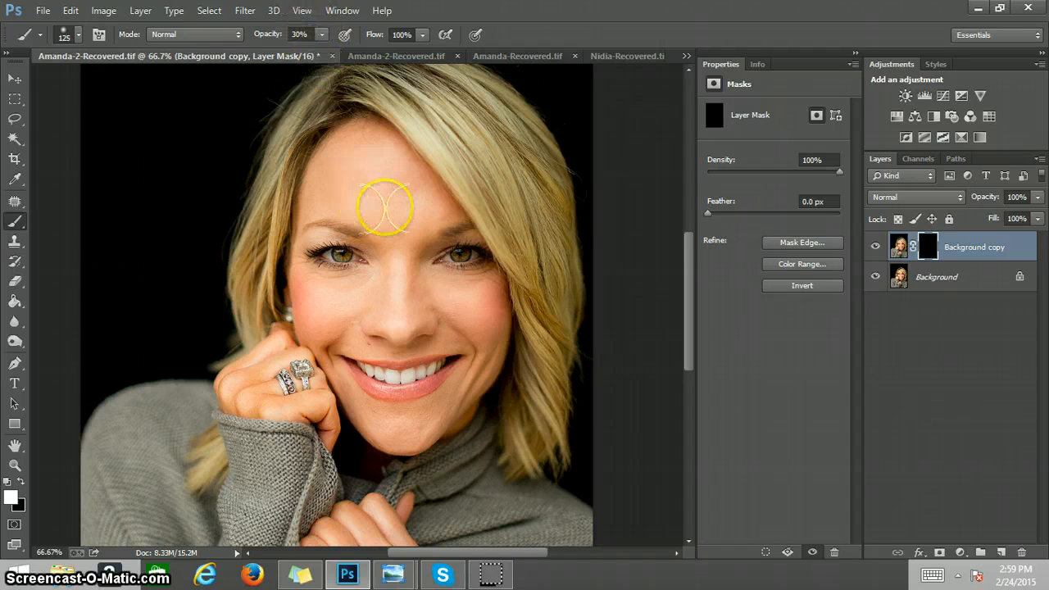
pyautogui.moveTo(385, 207)
pyautogui.mouseDown()
pyautogui.moveTo(380, 191)
pyautogui.moveTo(378, 203)
pyautogui.mouseUp()
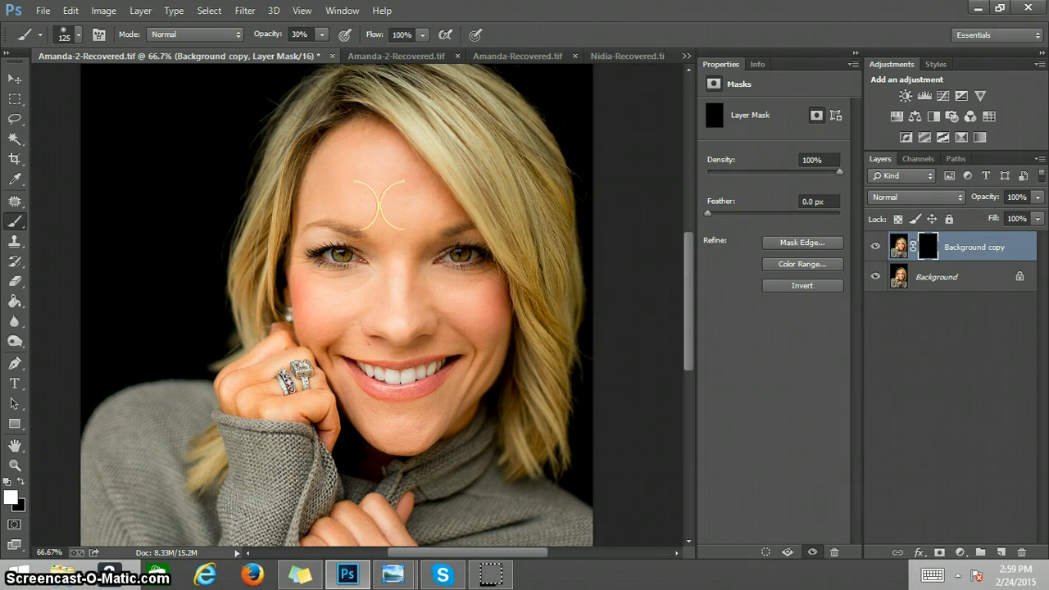
pyautogui.moveTo(380, 205)
pyautogui.mouseDown()
pyautogui.moveTo(406, 201)
pyautogui.moveTo(406, 223)
pyautogui.moveTo(353, 340)
pyautogui.moveTo(513, 313)
pyautogui.moveTo(592, 361)
pyautogui.mouseUp()
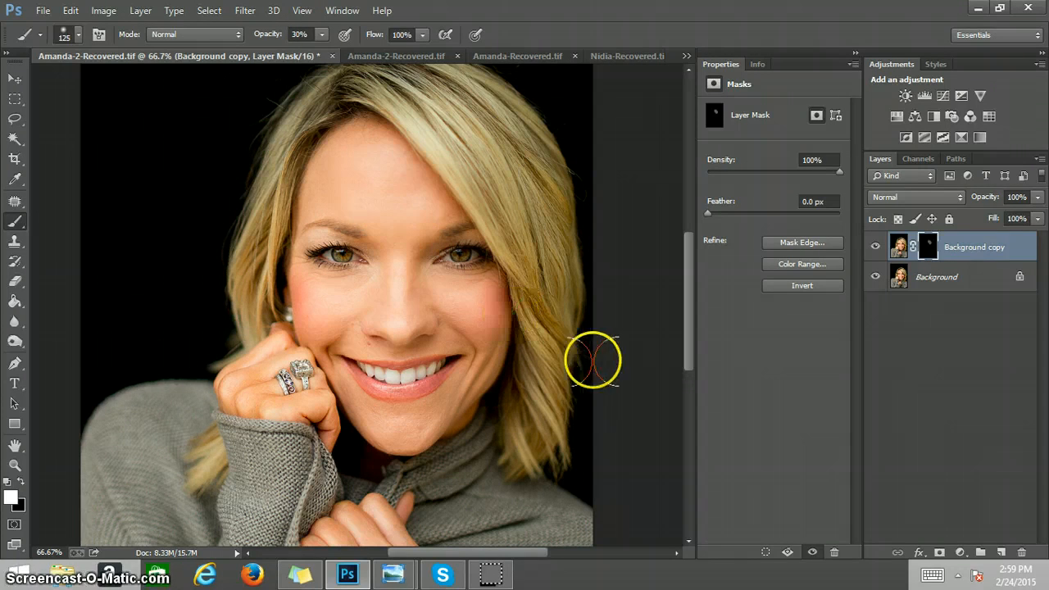
# Paint white on the layer mask over the lines beneath the eye beside the raised hand, using a size 10 brush at 60% opacity.
pyautogui.click(15, 464)
pyautogui.click(349, 293)
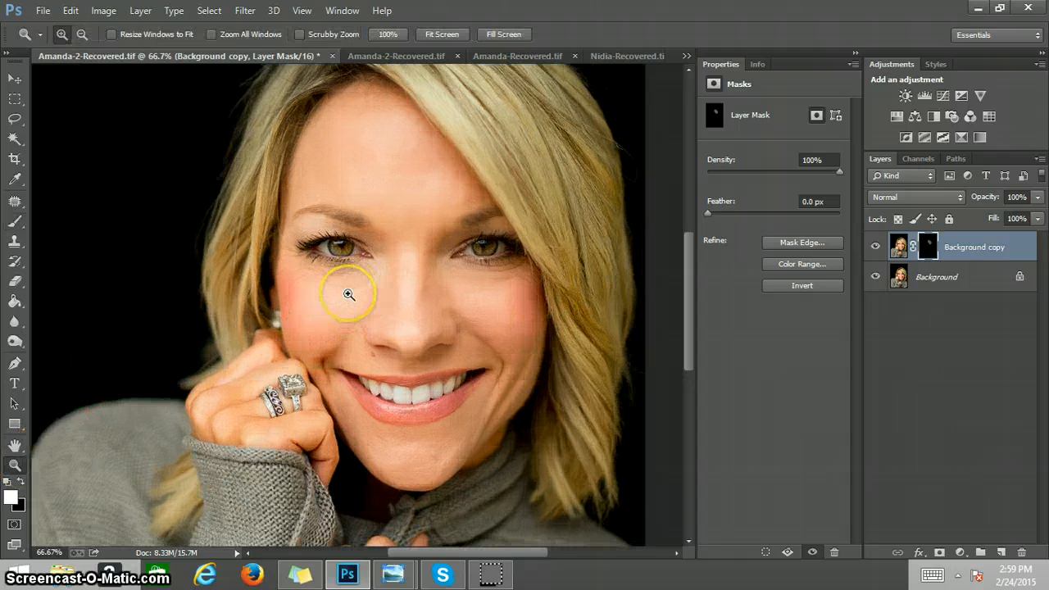
pyautogui.click(348, 293)
pyautogui.click(349, 294)
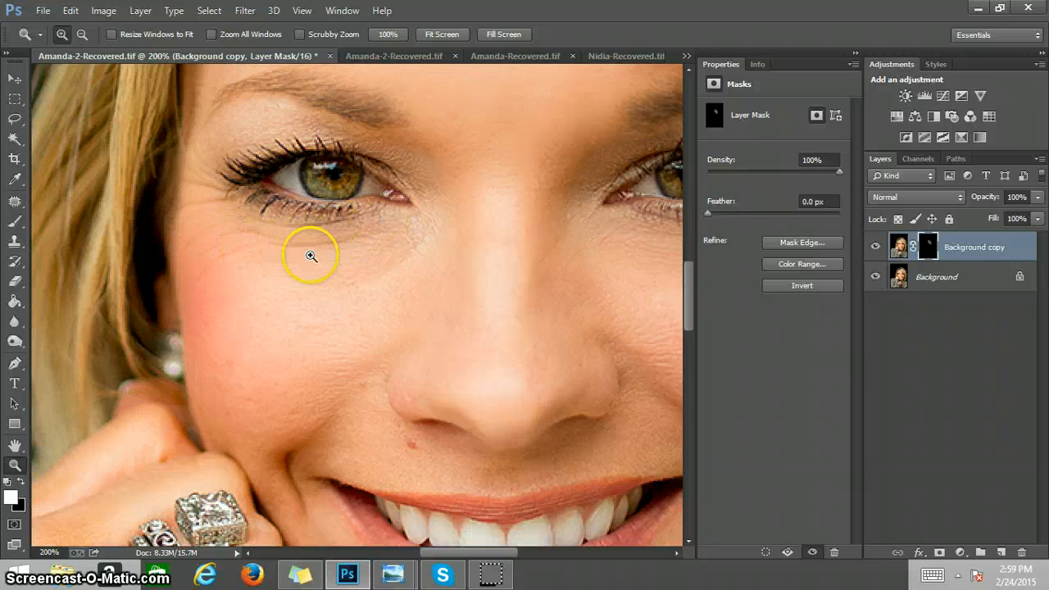
pyautogui.press('b')
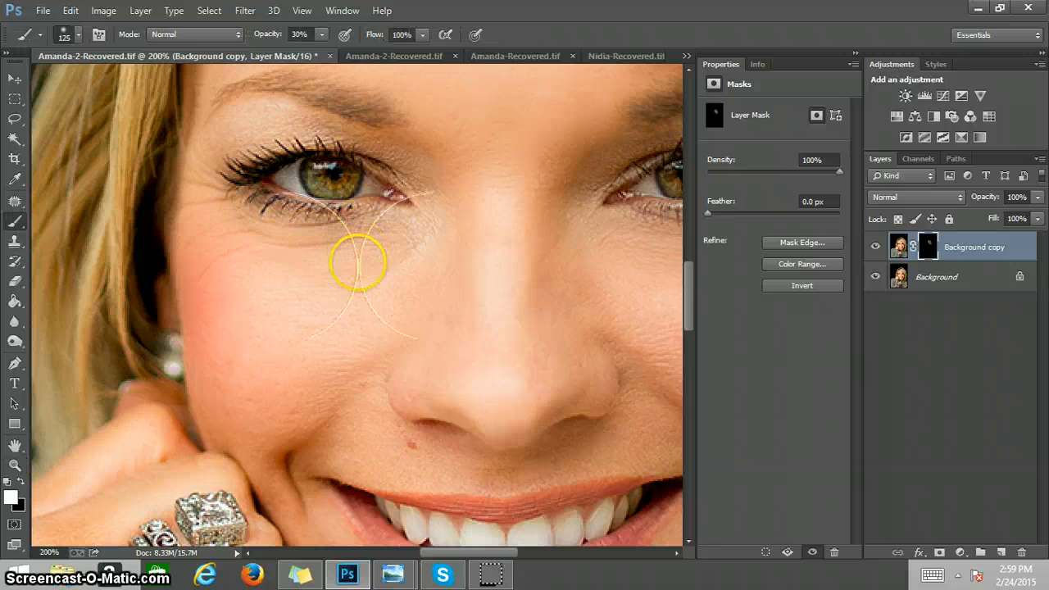
pyautogui.press('[')
pyautogui.press('[')
pyautogui.press('[')
pyautogui.press('[')
pyautogui.press('[')
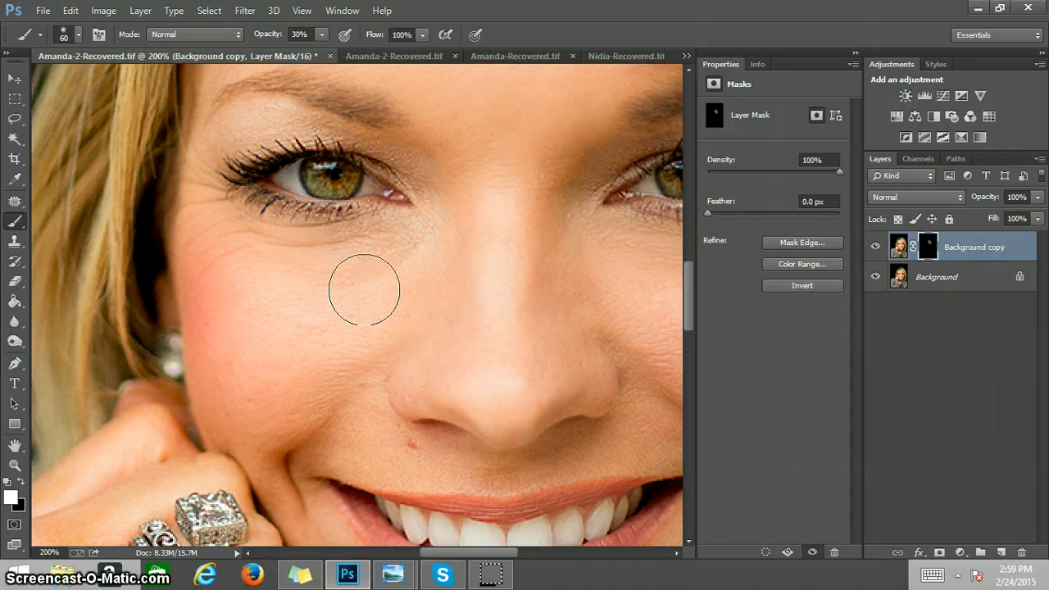
pyautogui.press('[')
pyautogui.press('[')
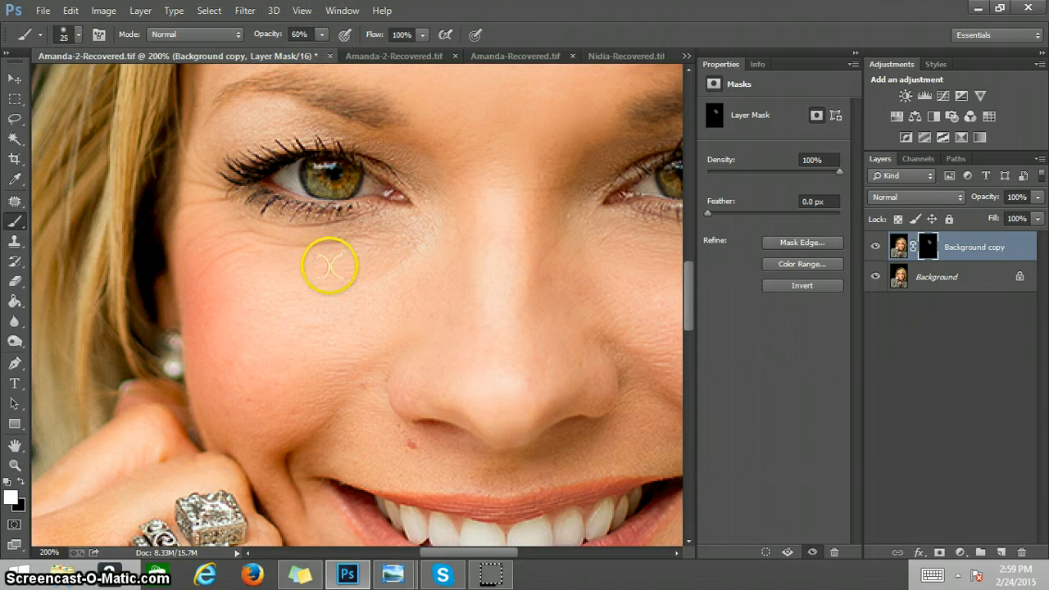
pyautogui.moveTo(329, 266); pyautogui.dragTo(346, 240)
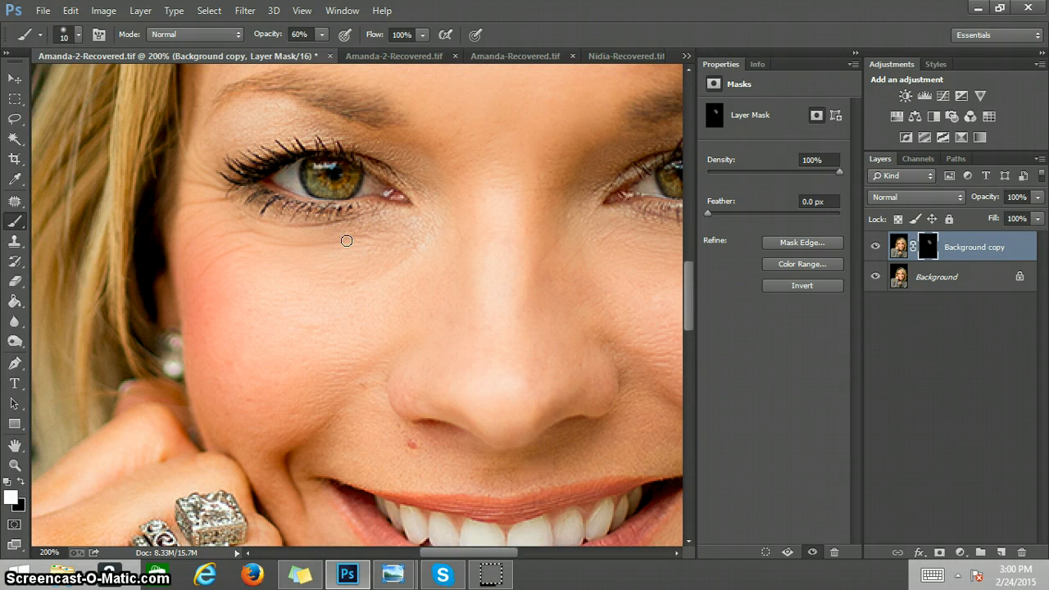
pyautogui.moveTo(254, 238)
pyautogui.mouseDown()
pyautogui.moveTo(218, 257)
pyautogui.moveTo(241, 246)
pyautogui.moveTo(235, 251)
pyautogui.mouseUp()
pyautogui.moveTo(342, 383); pyautogui.dragTo(342, 383)
# Compare the face with and without the smoothed layer, and touch up the mask at the outer corner of the eye.
pyautogui.click(876, 247)
pyautogui.click(876, 247)
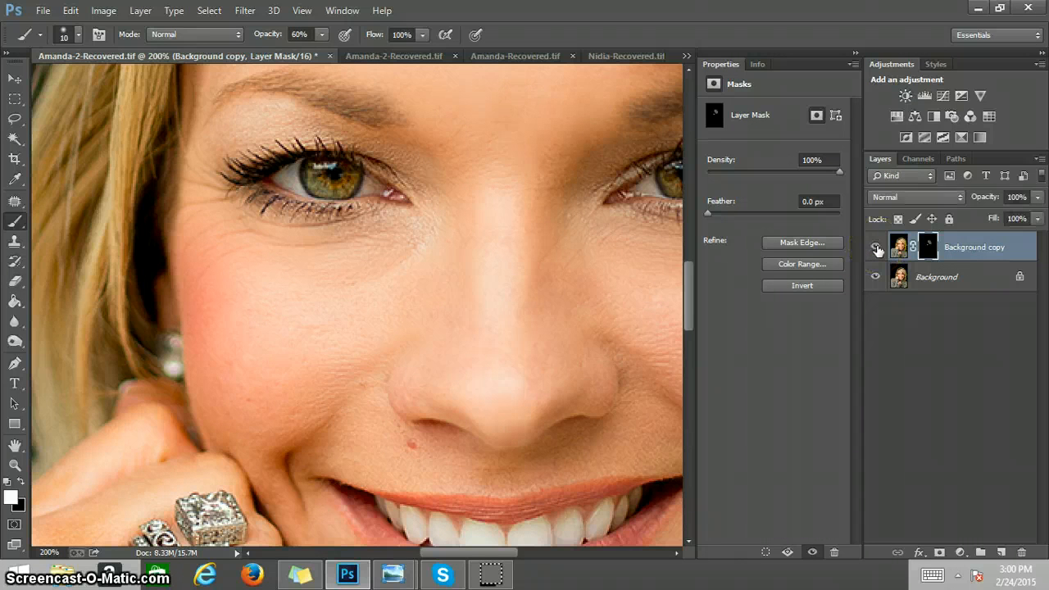
pyautogui.click(876, 248)
pyautogui.click(876, 248)
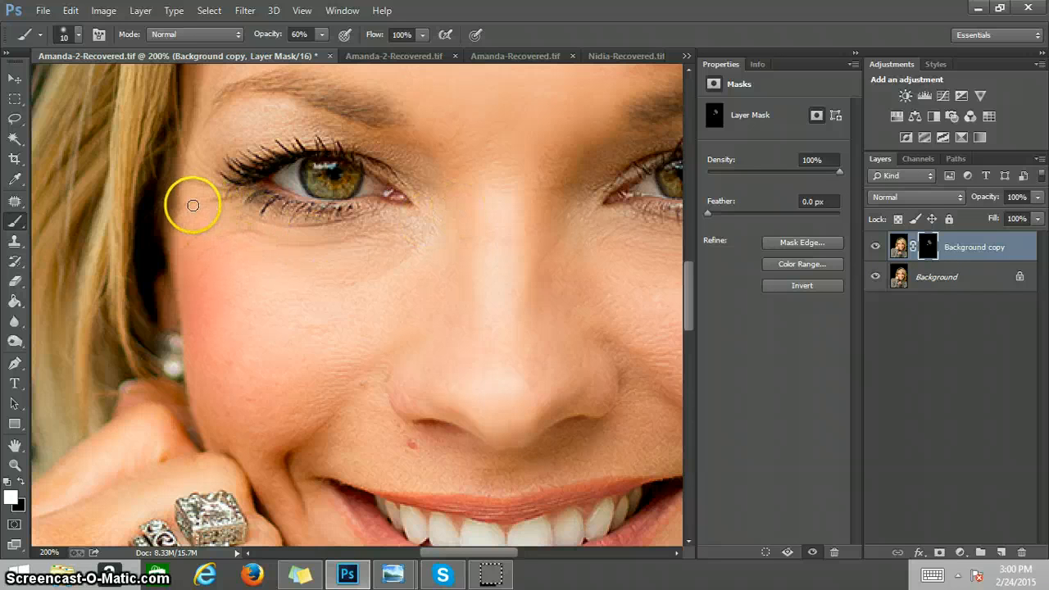
pyautogui.click(230, 199)
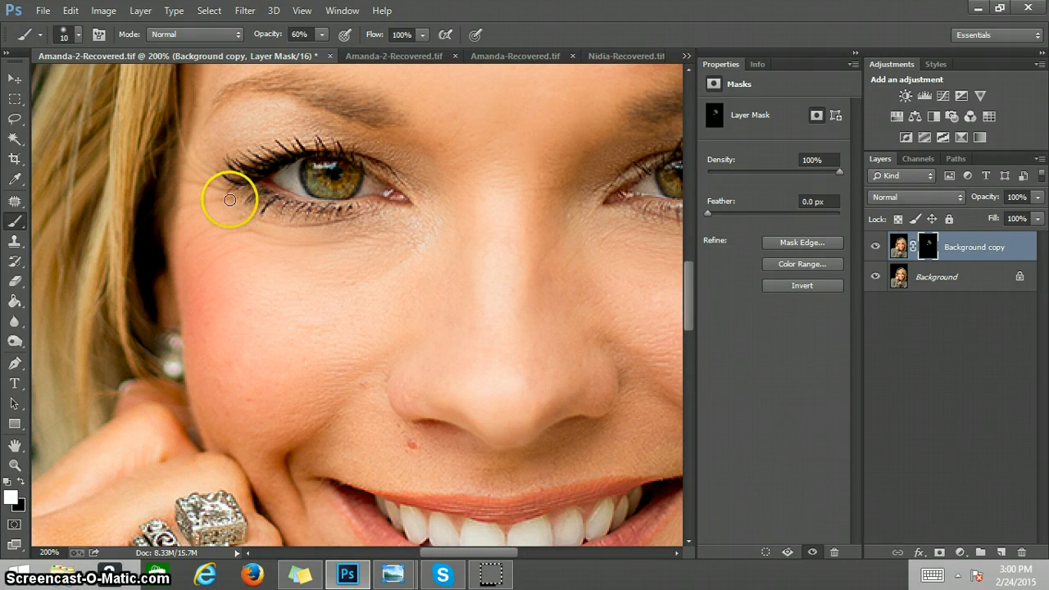
# Paint white on the layer mask over the chin with a size 60 brush at 30% opacity.
pyautogui.click(15, 465)
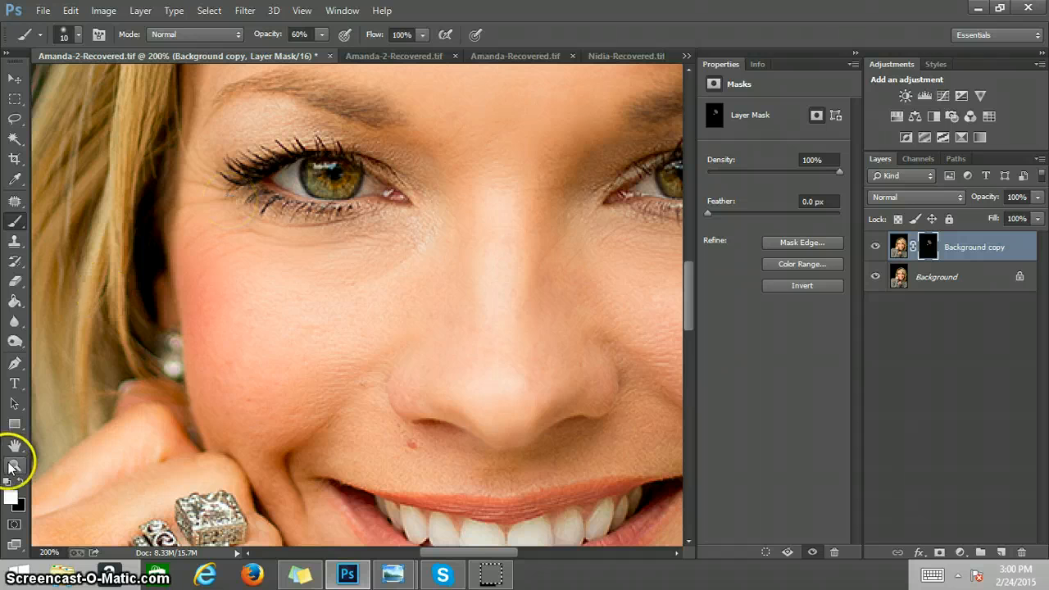
pyautogui.click(447, 33)
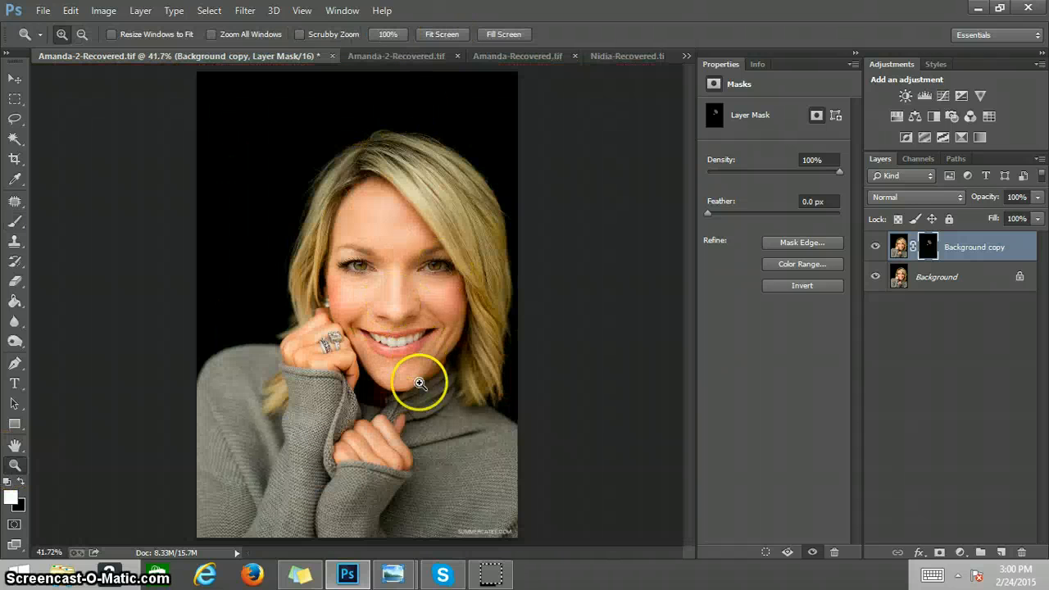
pyautogui.press('b')
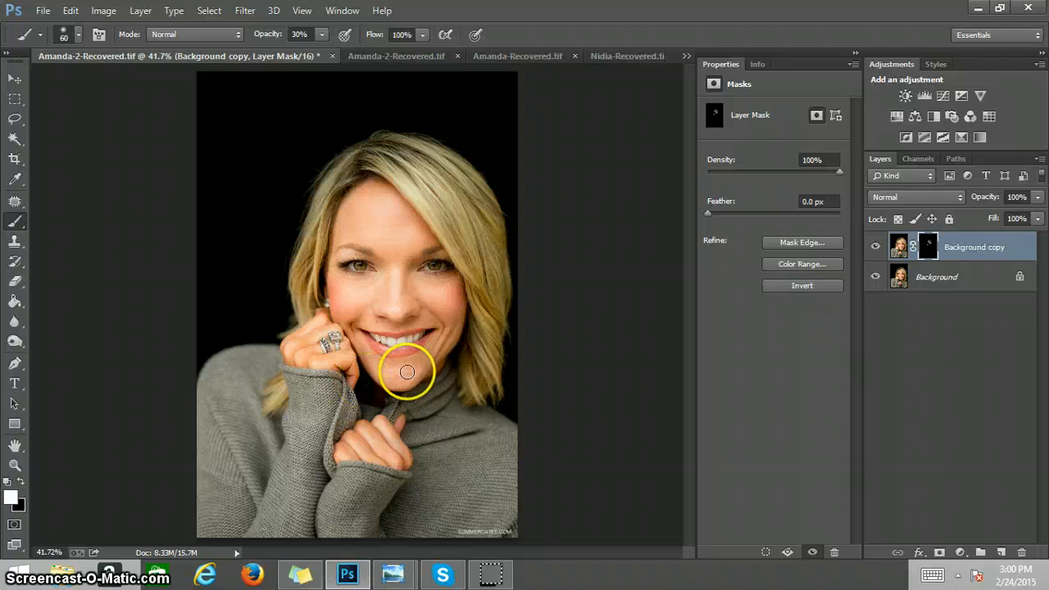
pyautogui.moveTo(407, 372)
pyautogui.mouseDown()
pyautogui.moveTo(391, 370)
pyautogui.moveTo(421, 376)
pyautogui.mouseUp()
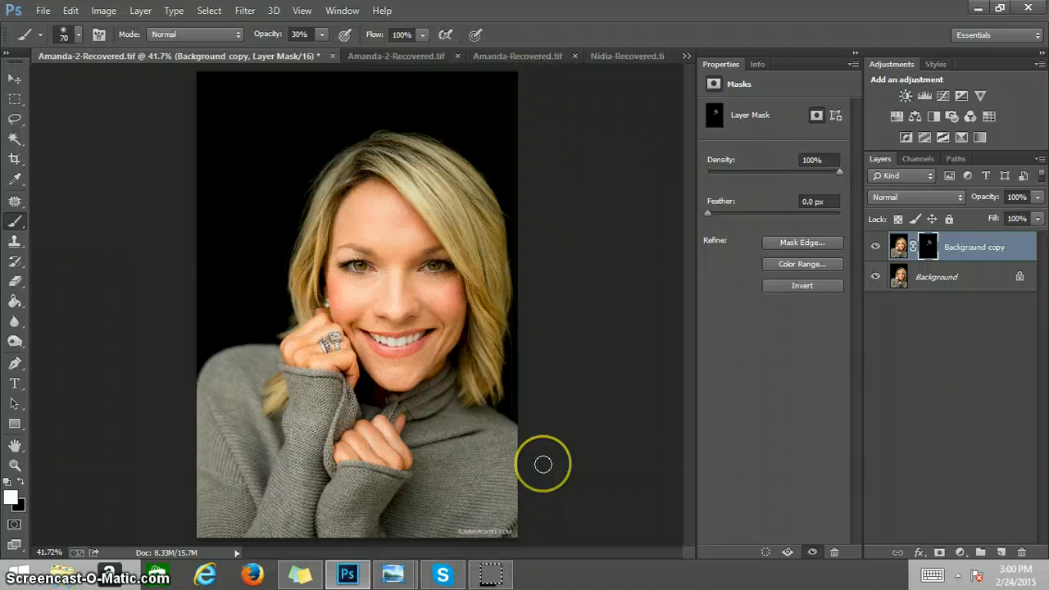
# Lower the opacity of the Background copy layer to about 76% and flatten the image.
pyautogui.click(1037, 198)
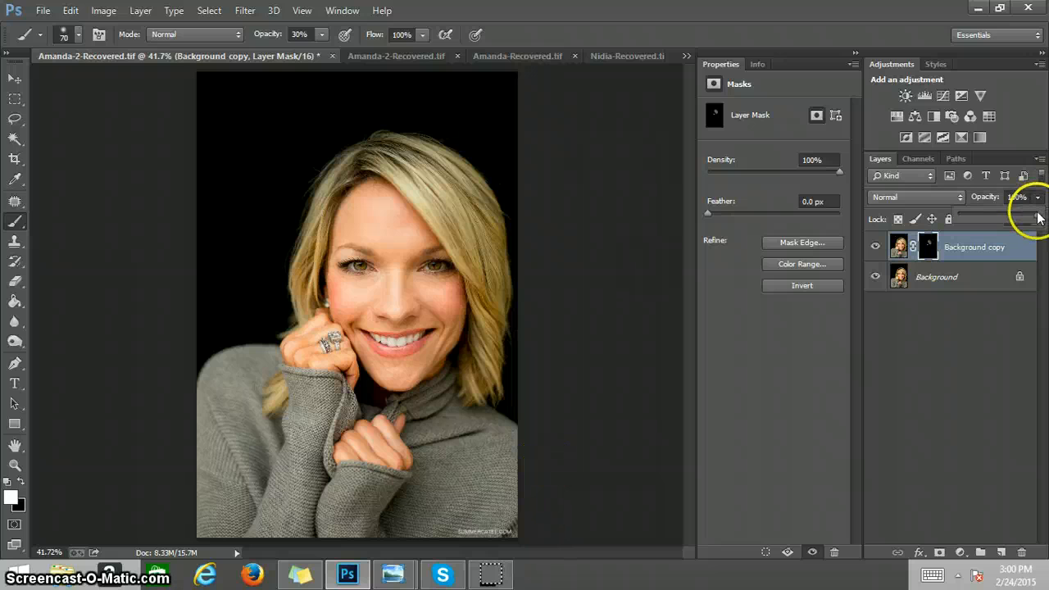
pyautogui.moveTo(1038, 218); pyautogui.dragTo(1019, 219)
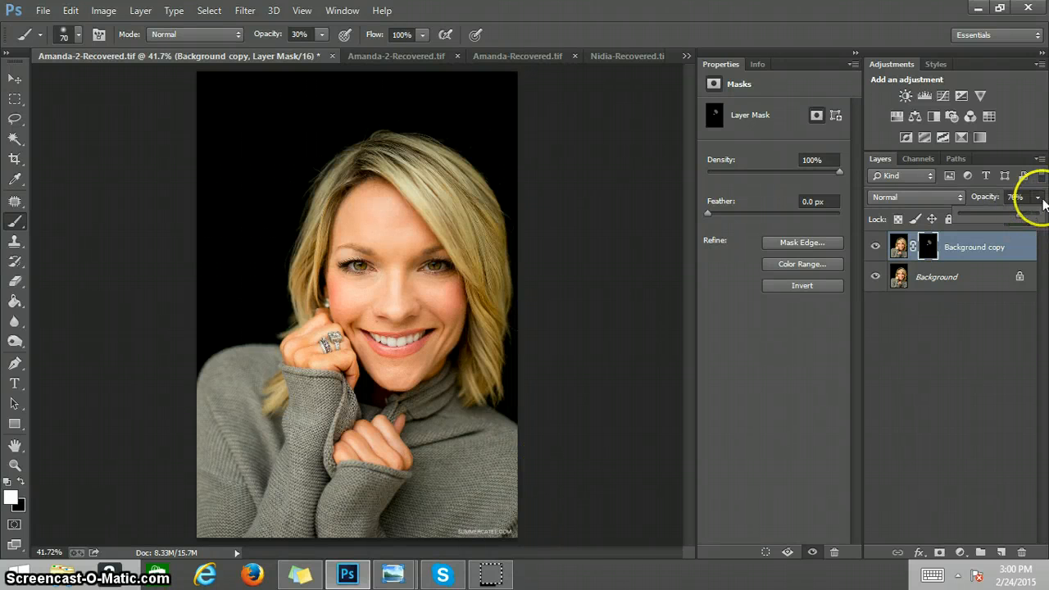
pyautogui.click(1039, 158)
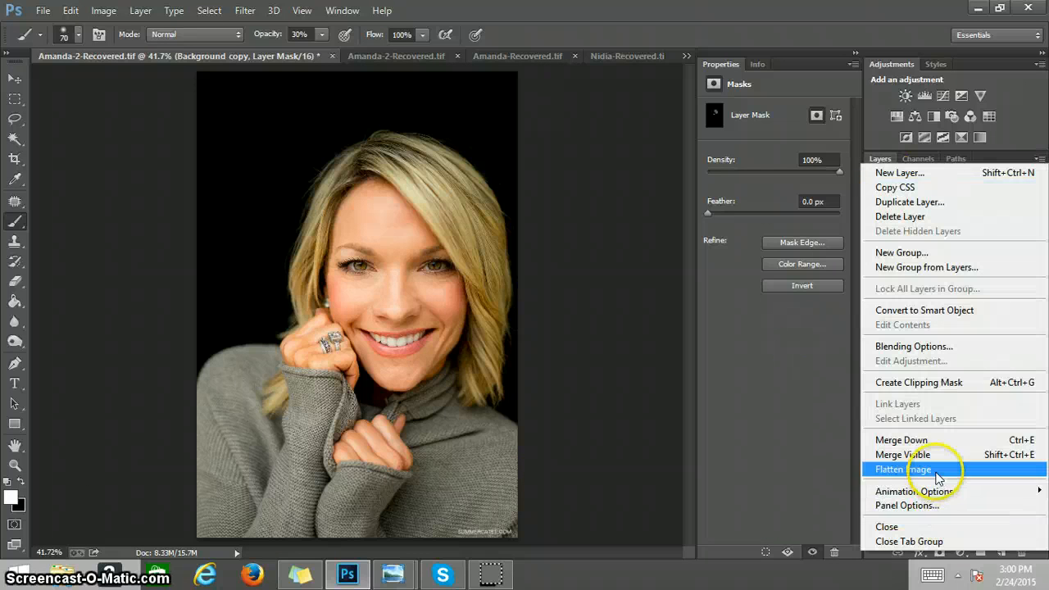
pyautogui.click(902, 469)
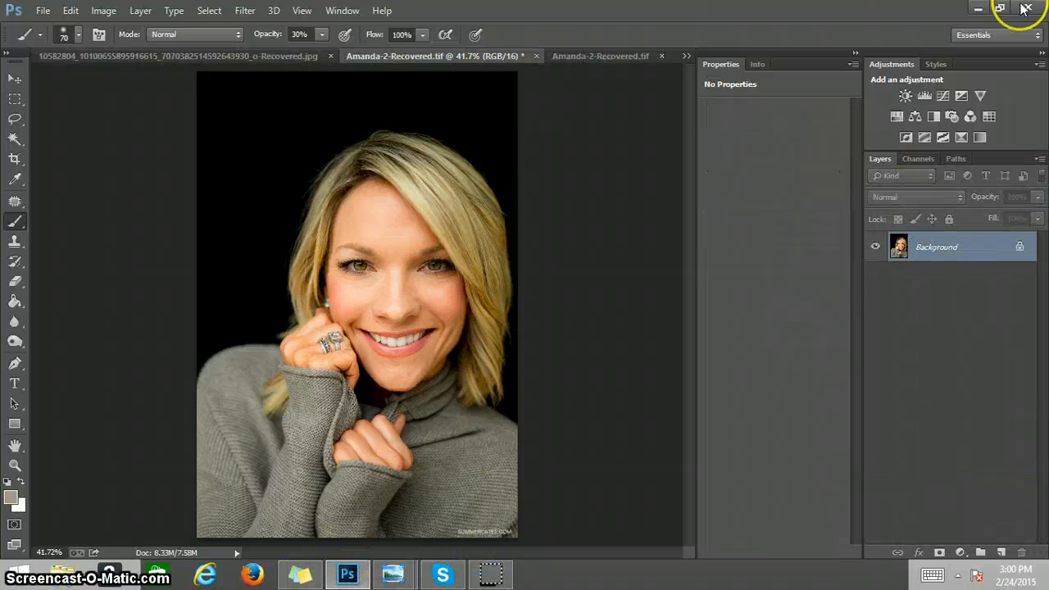
pyautogui.click(977, 8)
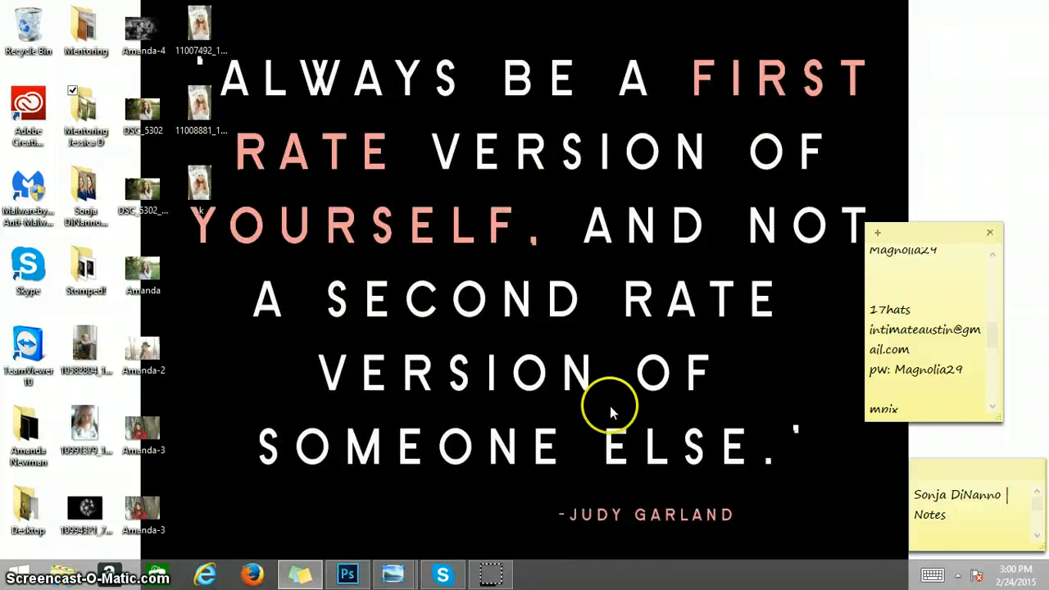